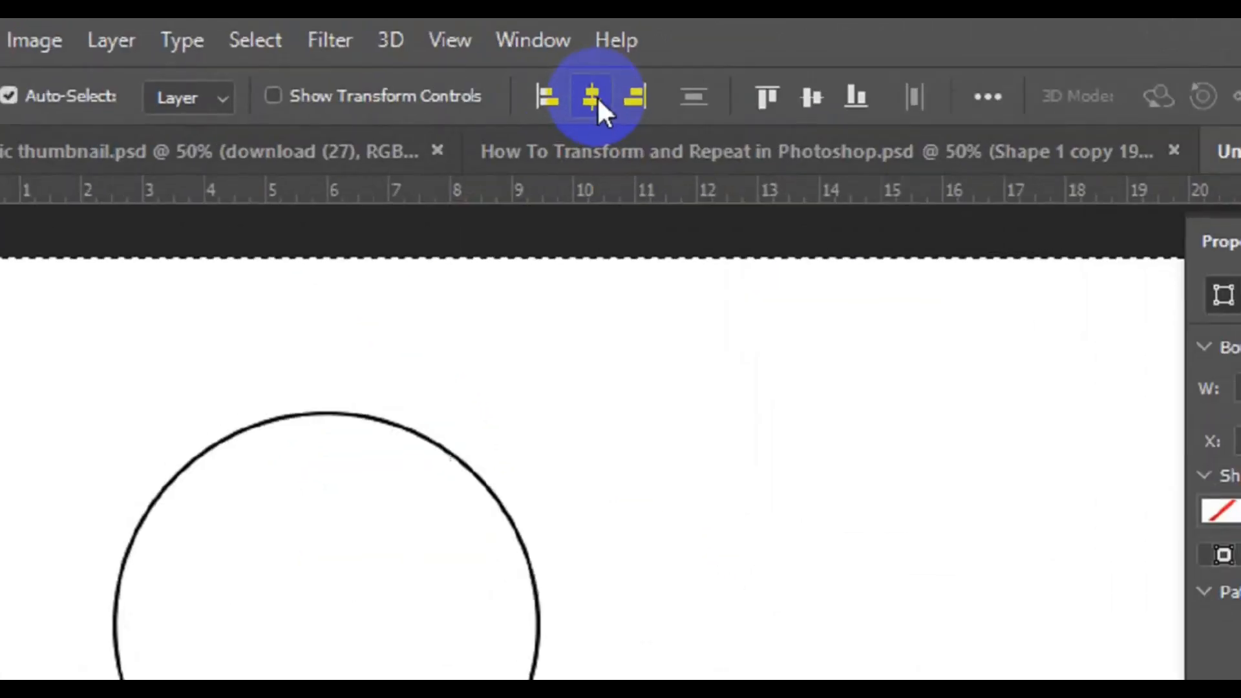
# Center the circle horizontally and vertically on the canvas, clear the selection and collapse the shape properties.
pyautogui.click(486, 75)
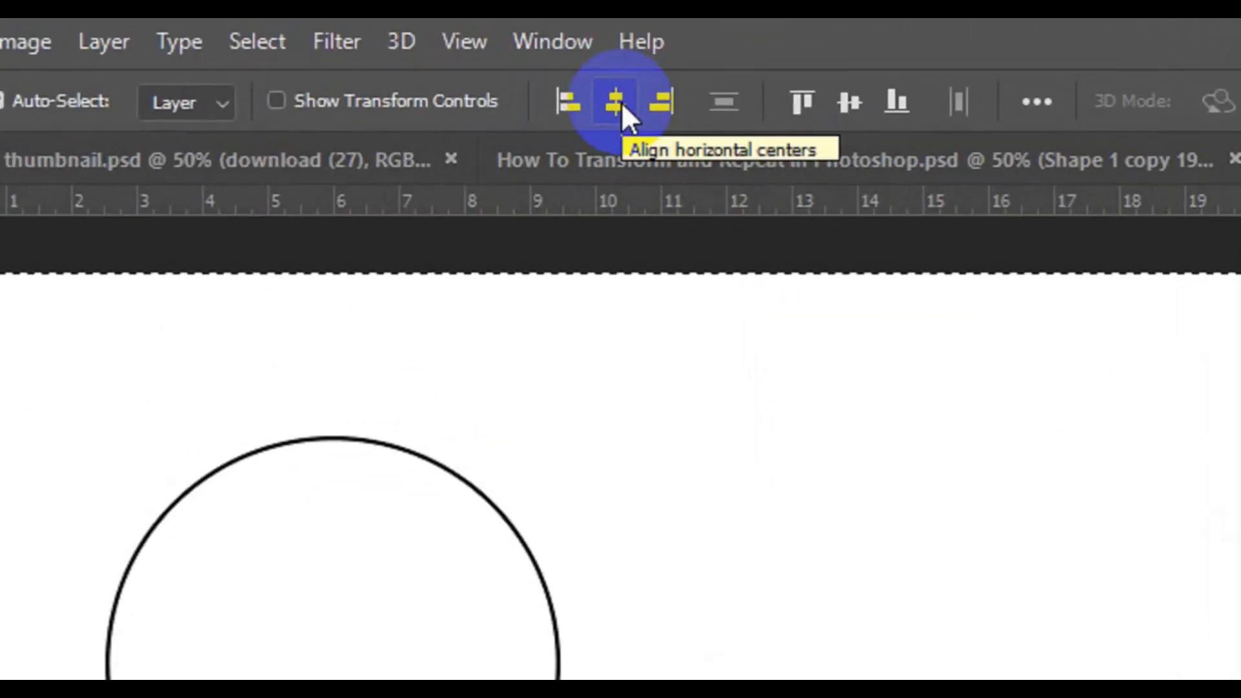
pyautogui.click(848, 90)
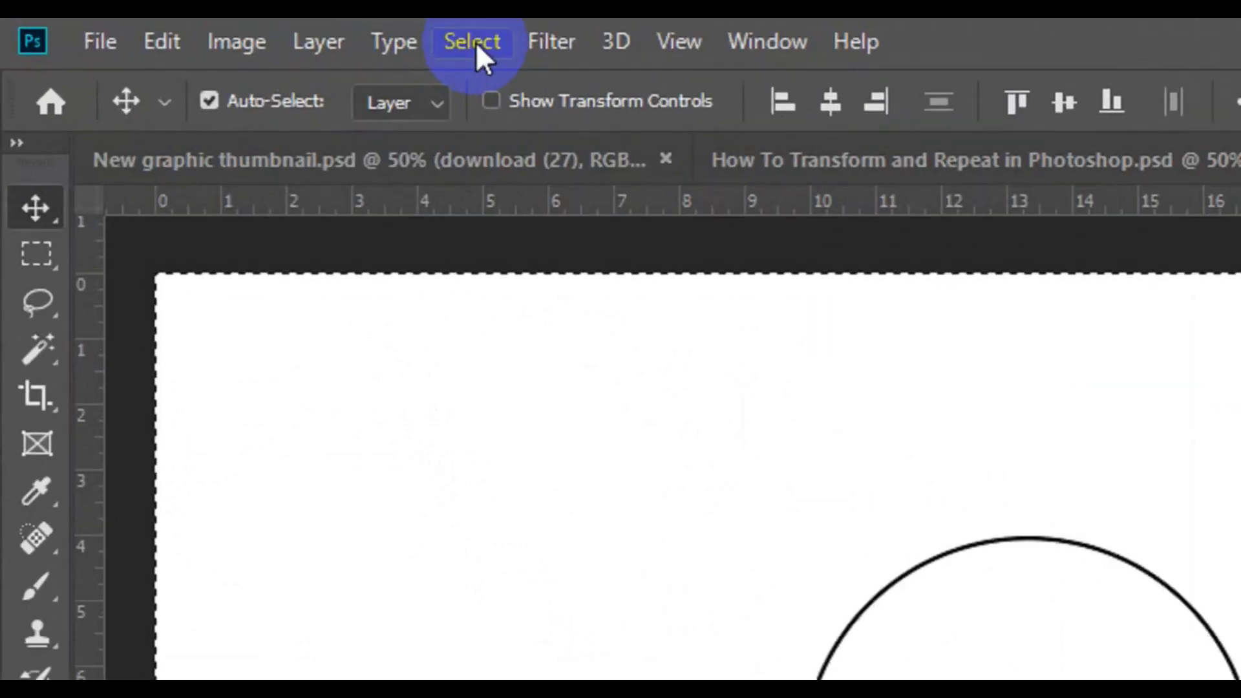
pyautogui.click(476, 42)
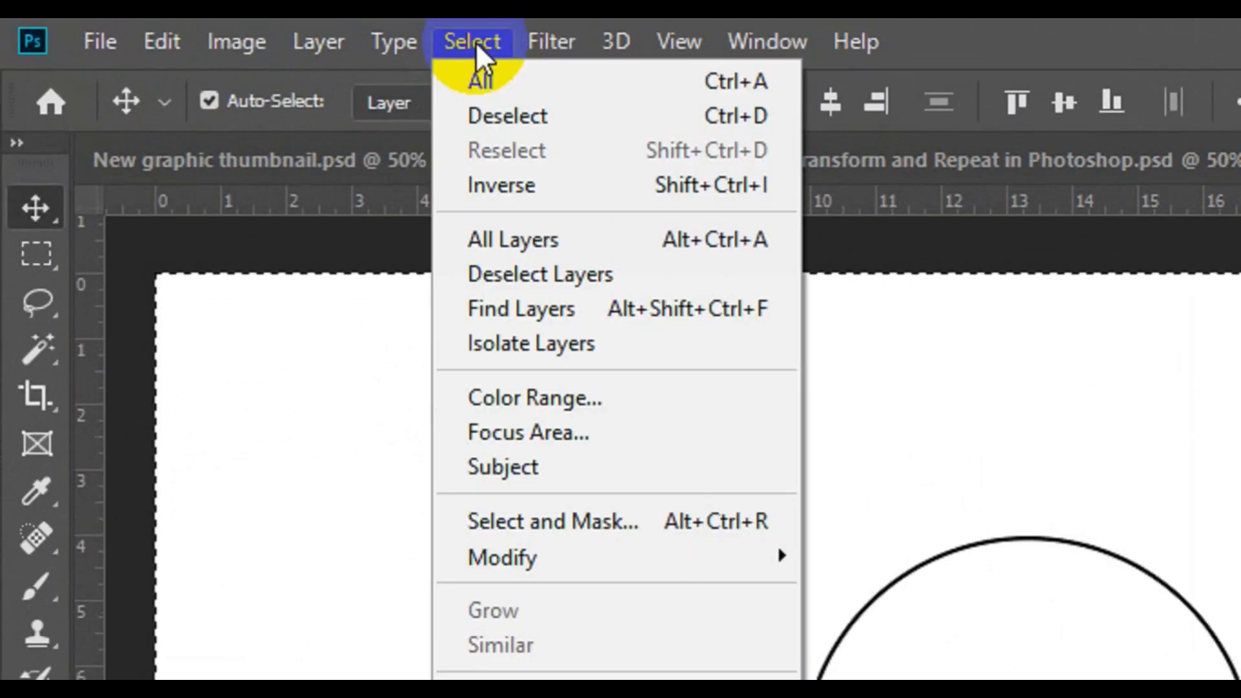
pyautogui.click(544, 115)
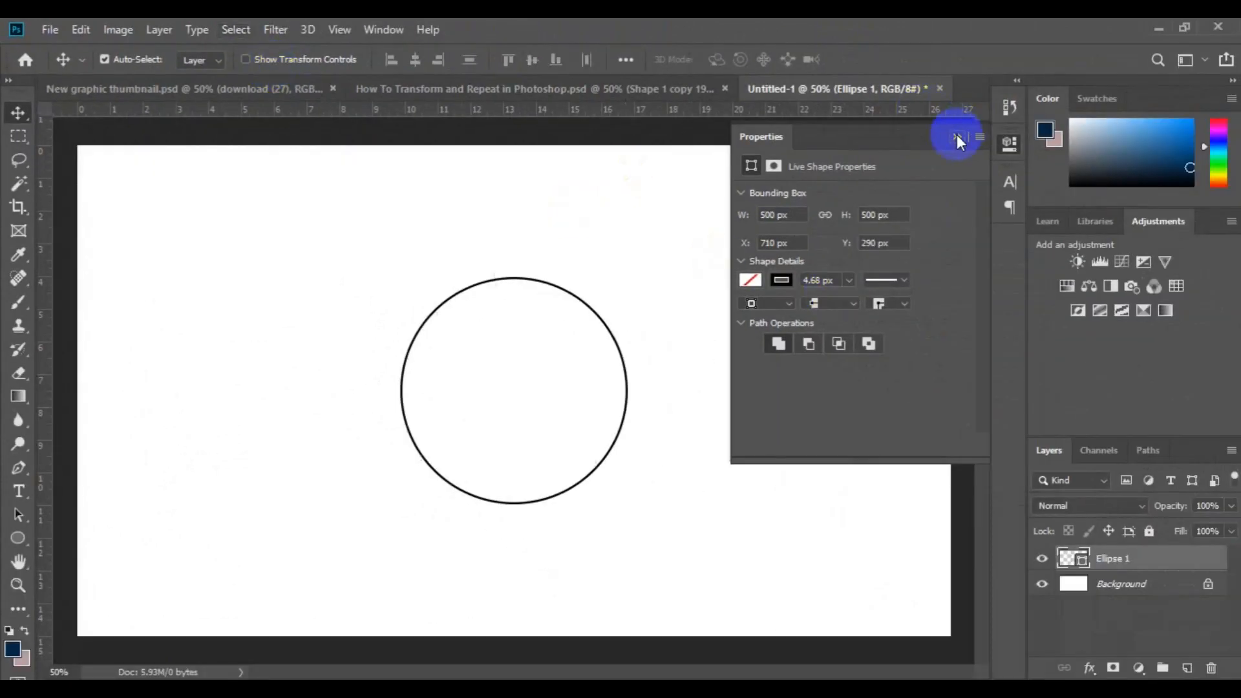
pyautogui.click(956, 135)
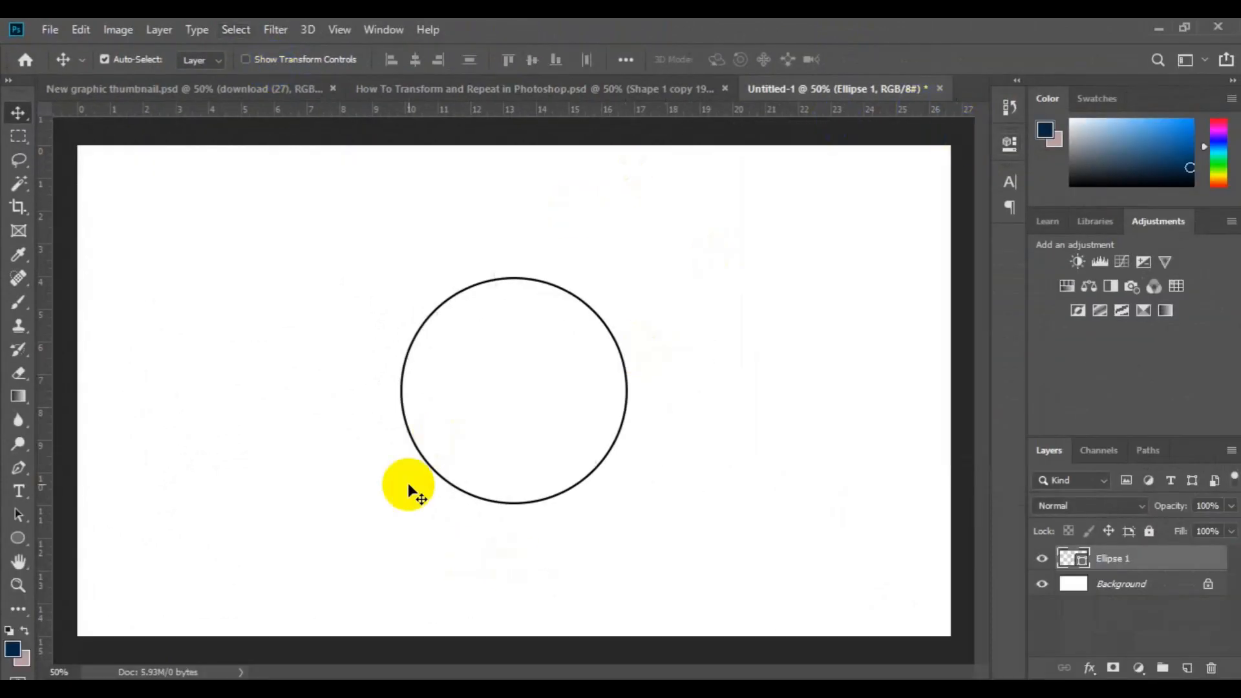
# Place a vertical and a horizontal guide crossing at the circle's center, and check the center with Free Transform.
pyautogui.moveTo(50, 475); pyautogui.dragTo(515, 469)
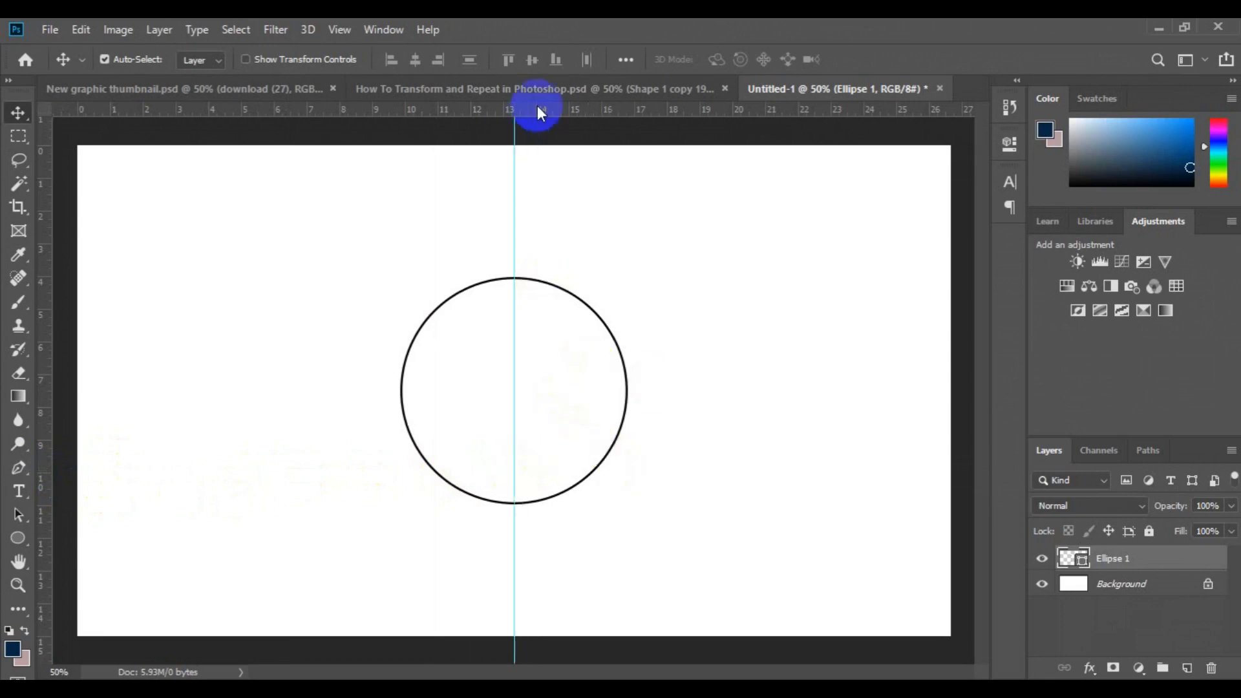
pyautogui.moveTo(540, 111); pyautogui.dragTo(593, 392)
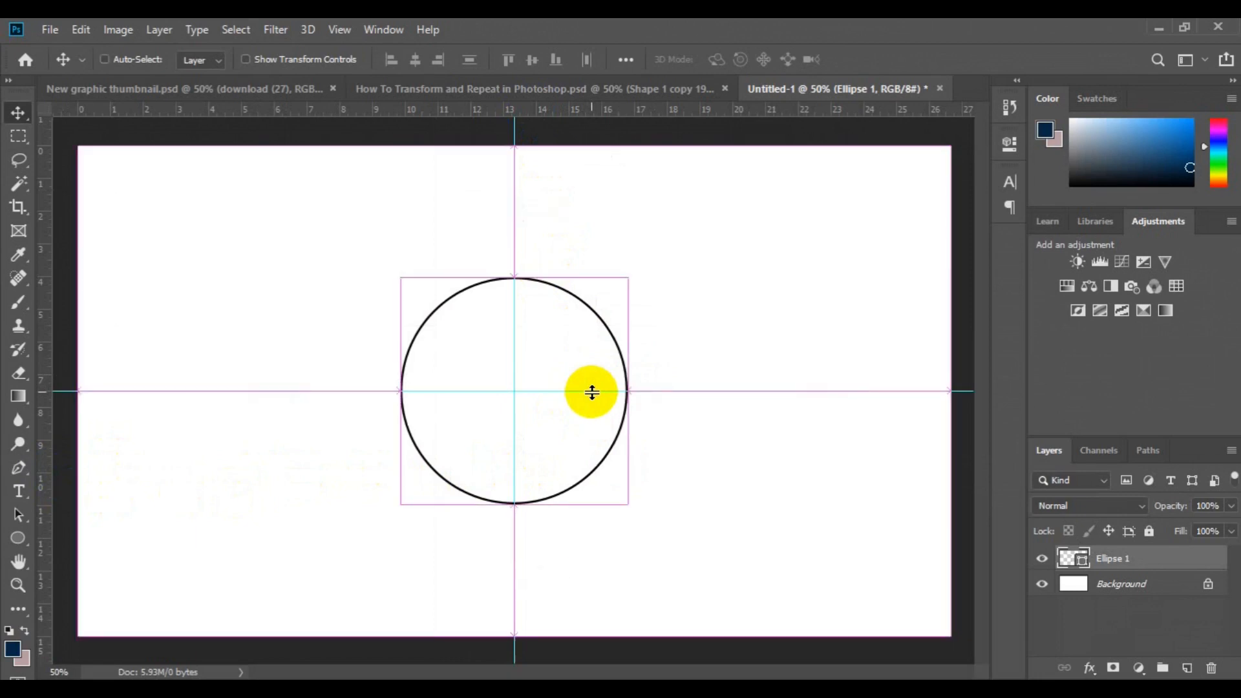
pyautogui.hotkey('ctrl', 't')
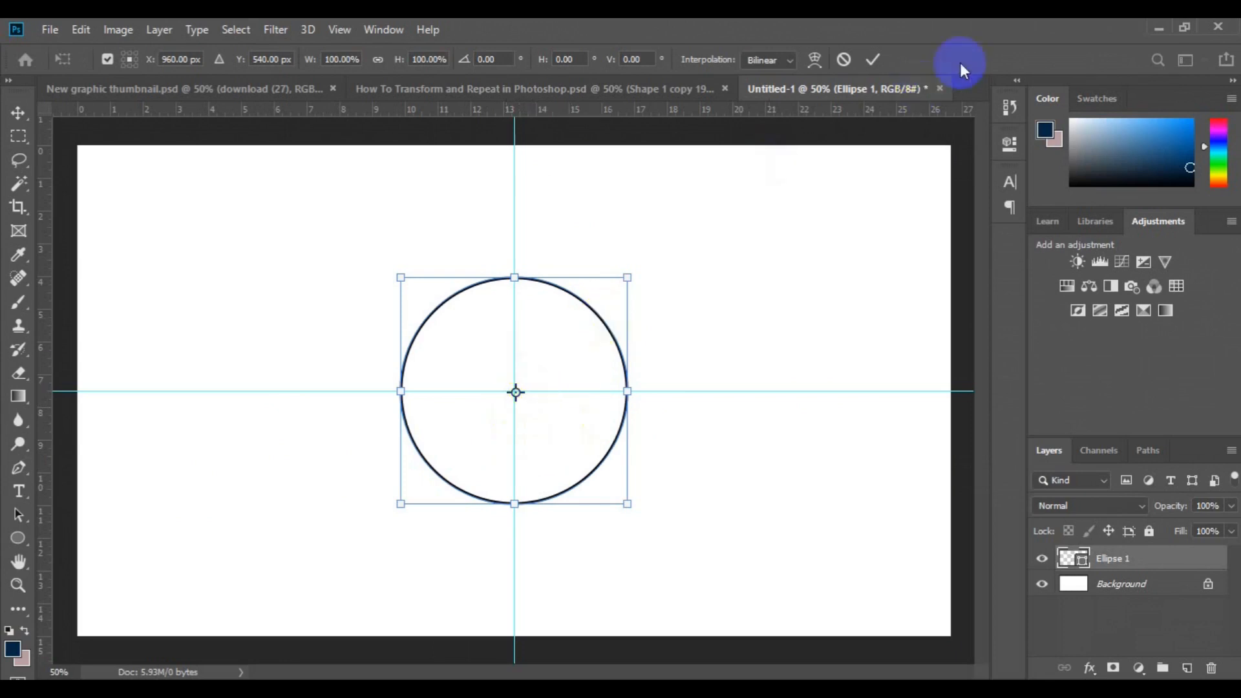
pyautogui.click(871, 60)
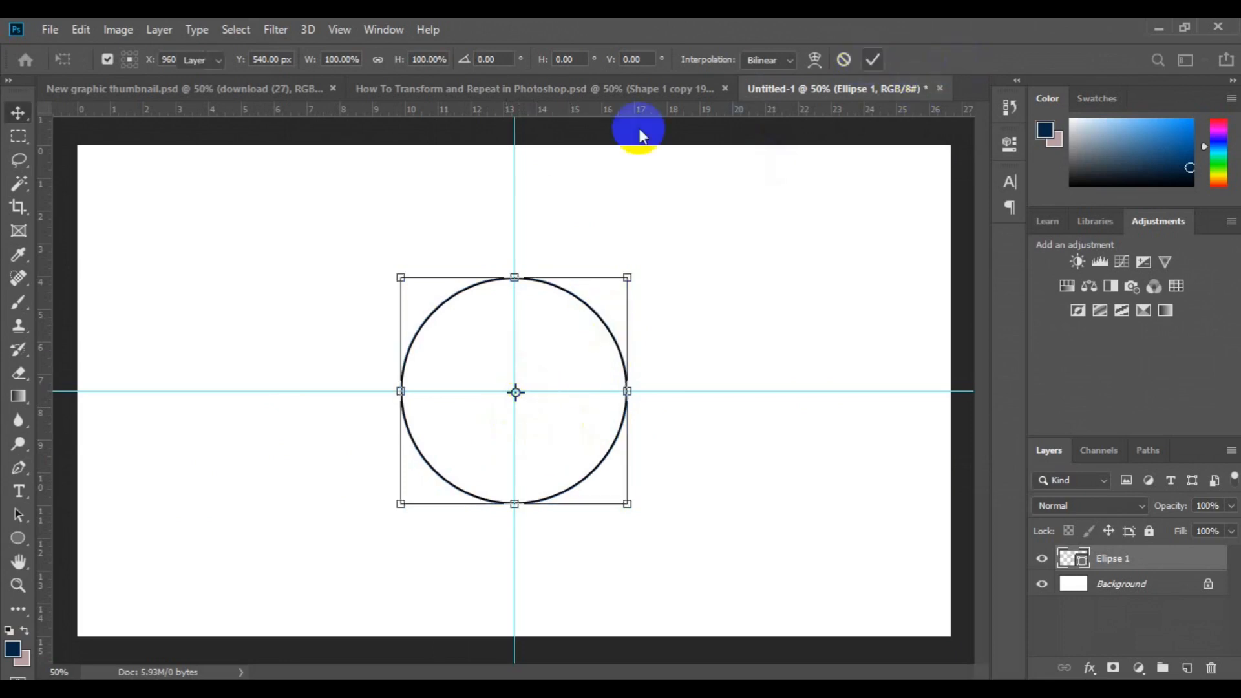
pyautogui.click(340, 32)
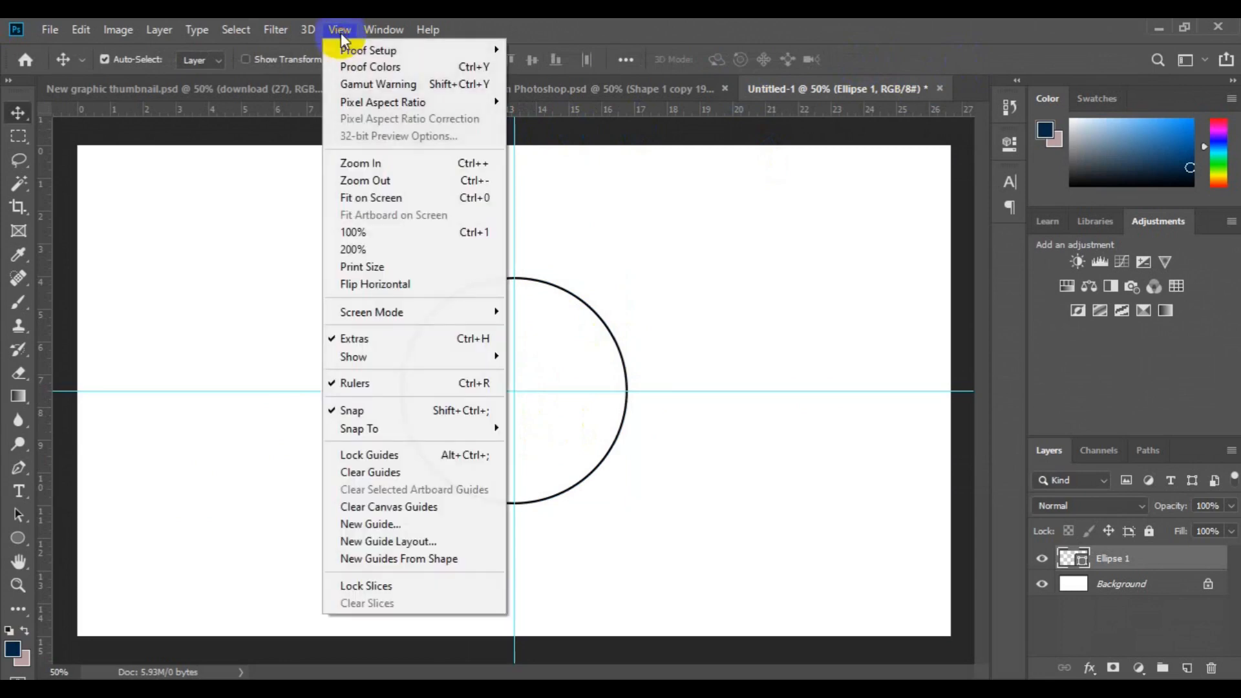
pyautogui.moveTo(430, 435)
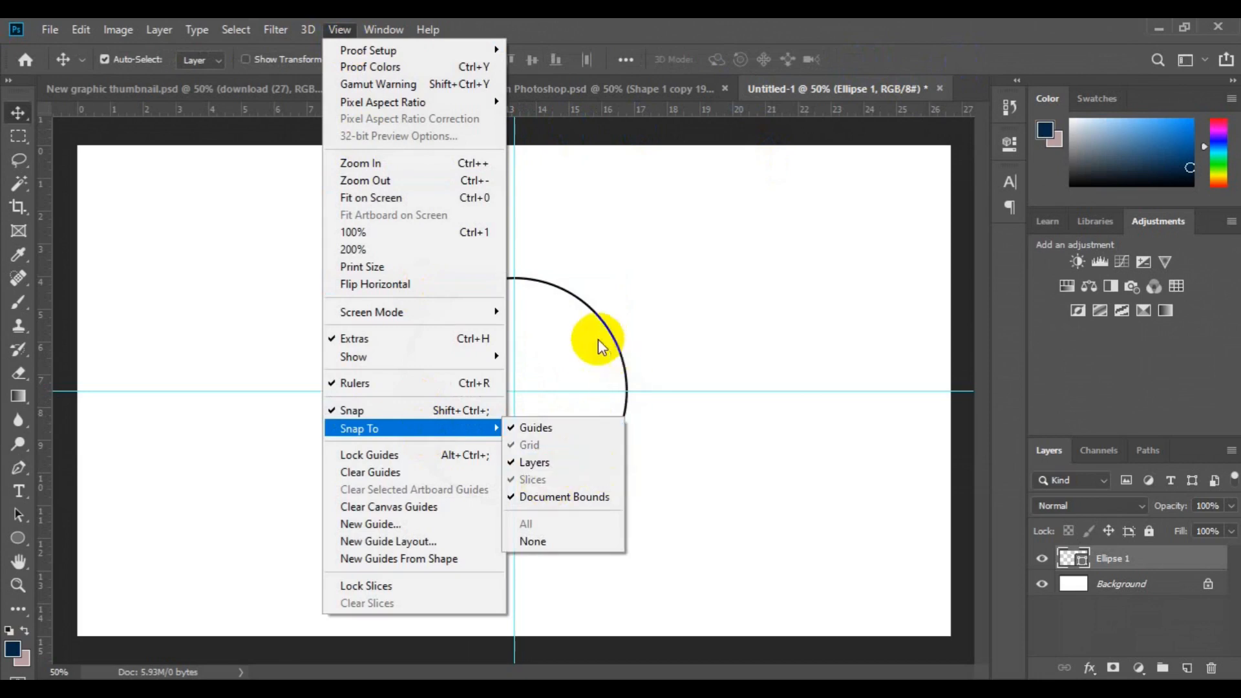
# Add a new empty layer directly above the Ellipse 1 layer.
pyautogui.click(1115, 581)
pyautogui.click(1131, 585)
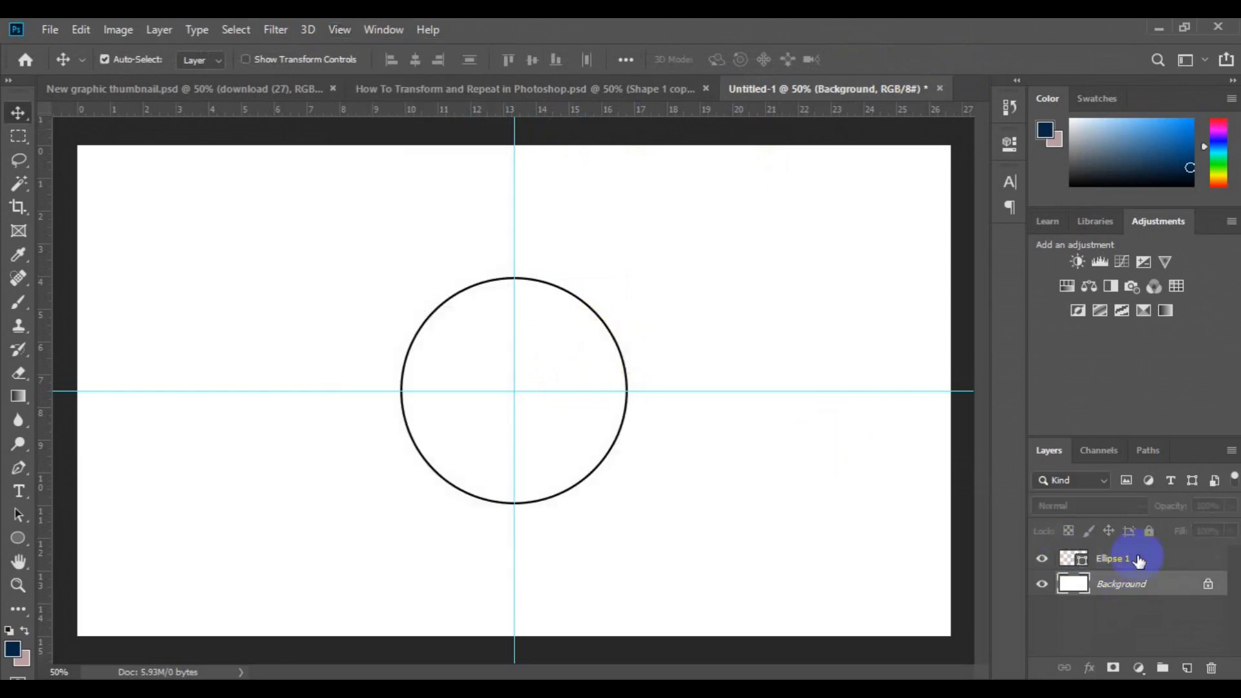
pyautogui.click(1140, 560)
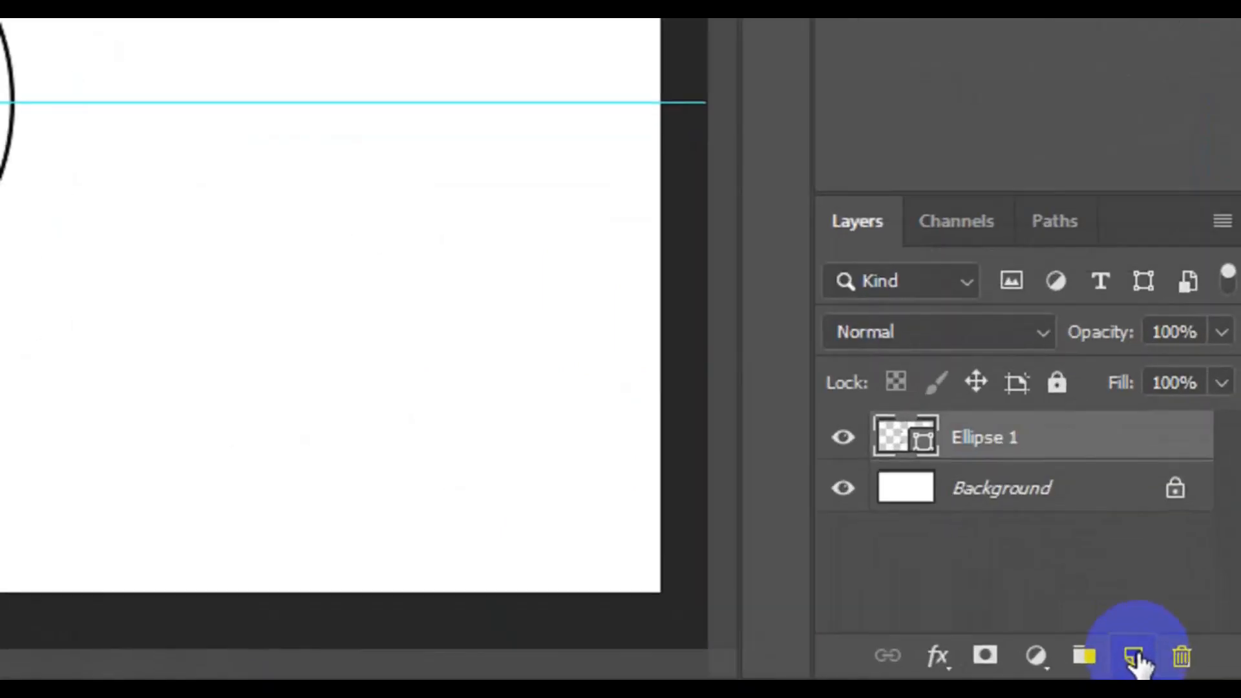
pyautogui.click(1137, 658)
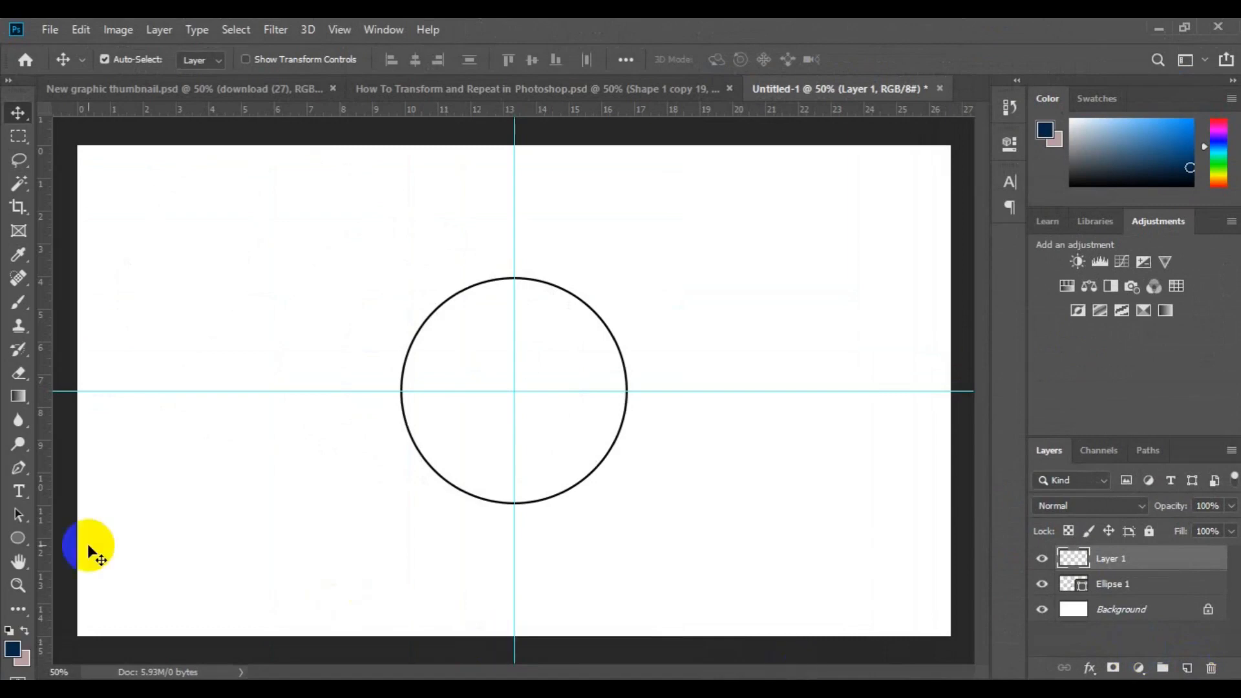
# Draw a radiation symbol custom shape about 88 × 84 px outside the circle's upper-left edge.
pyautogui.click(17, 537)
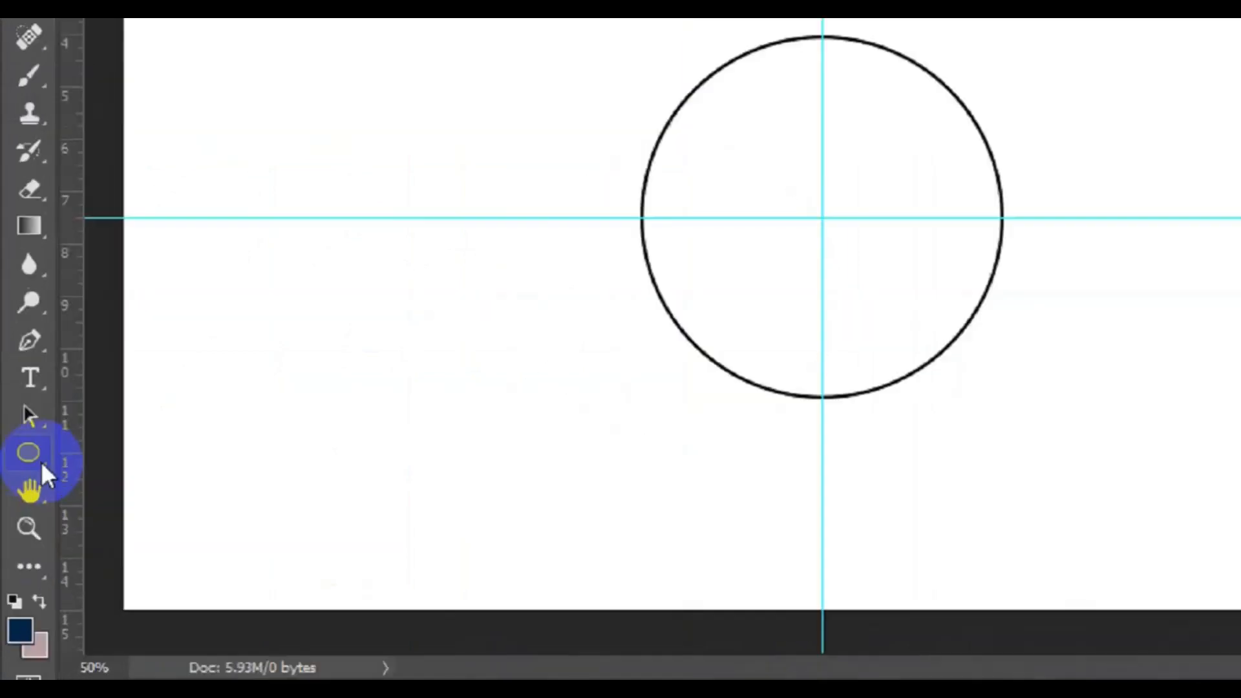
pyautogui.rightClick(52, 407)
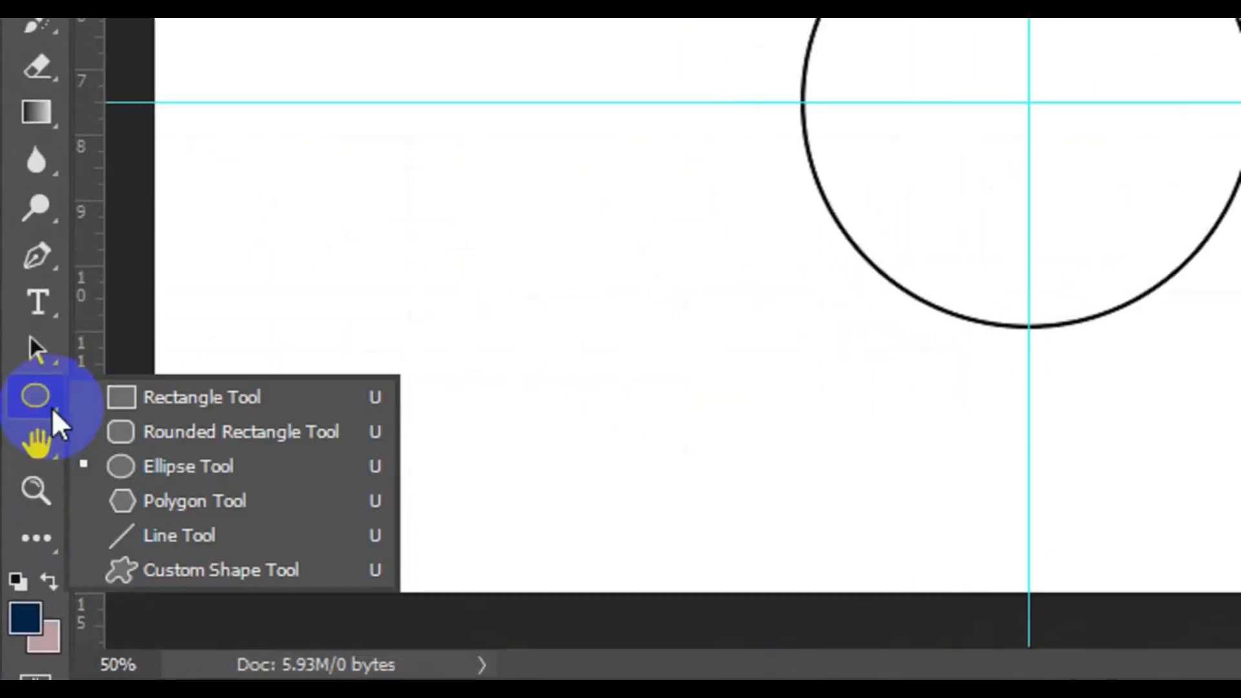
pyautogui.click(211, 577)
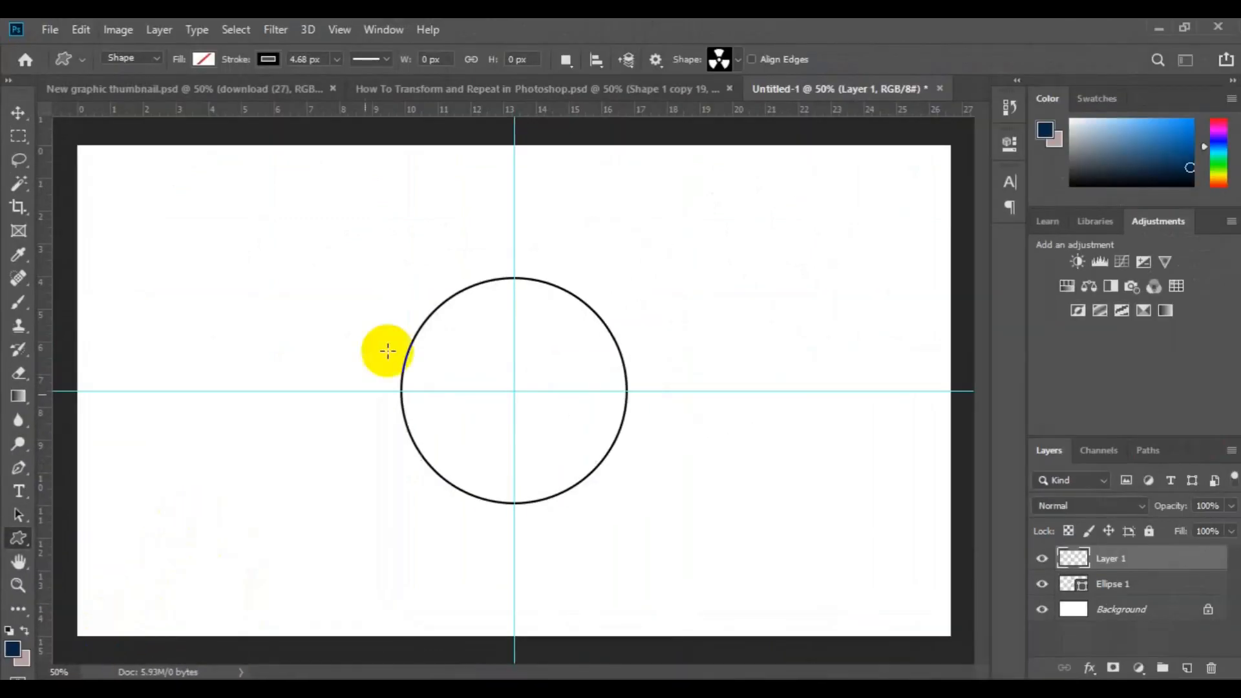
pyautogui.click(731, 60)
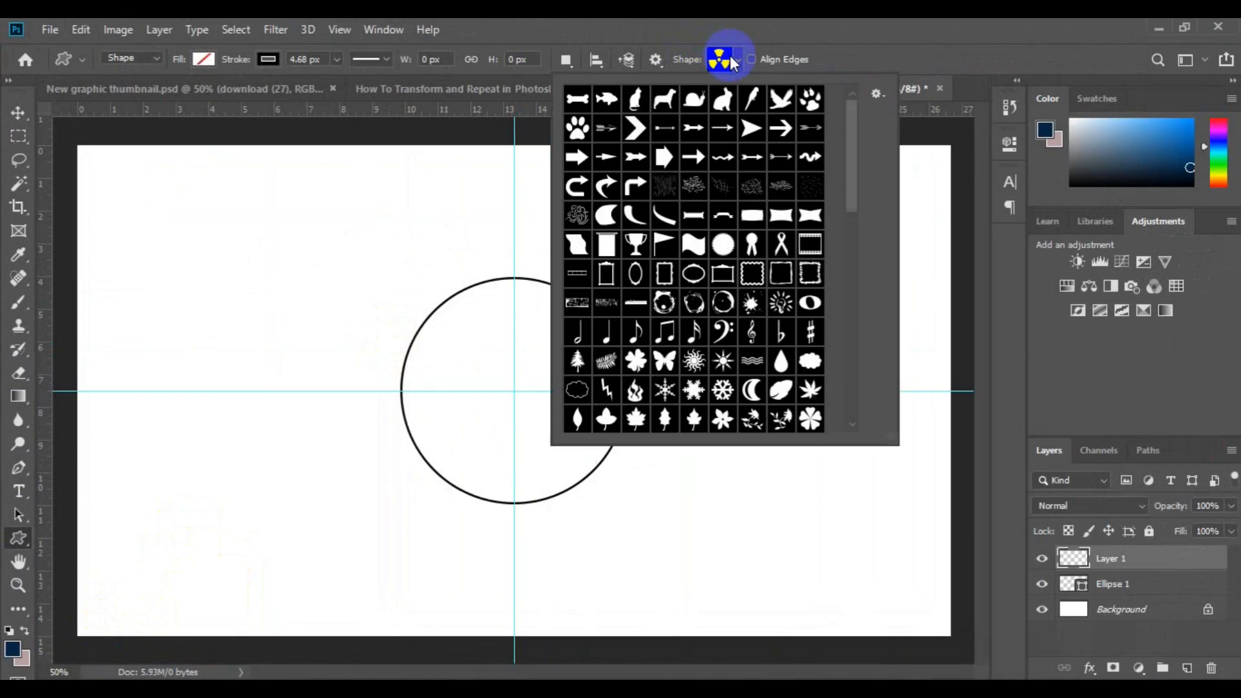
pyautogui.moveTo(811, 157); pyautogui.dragTo(830, 160)
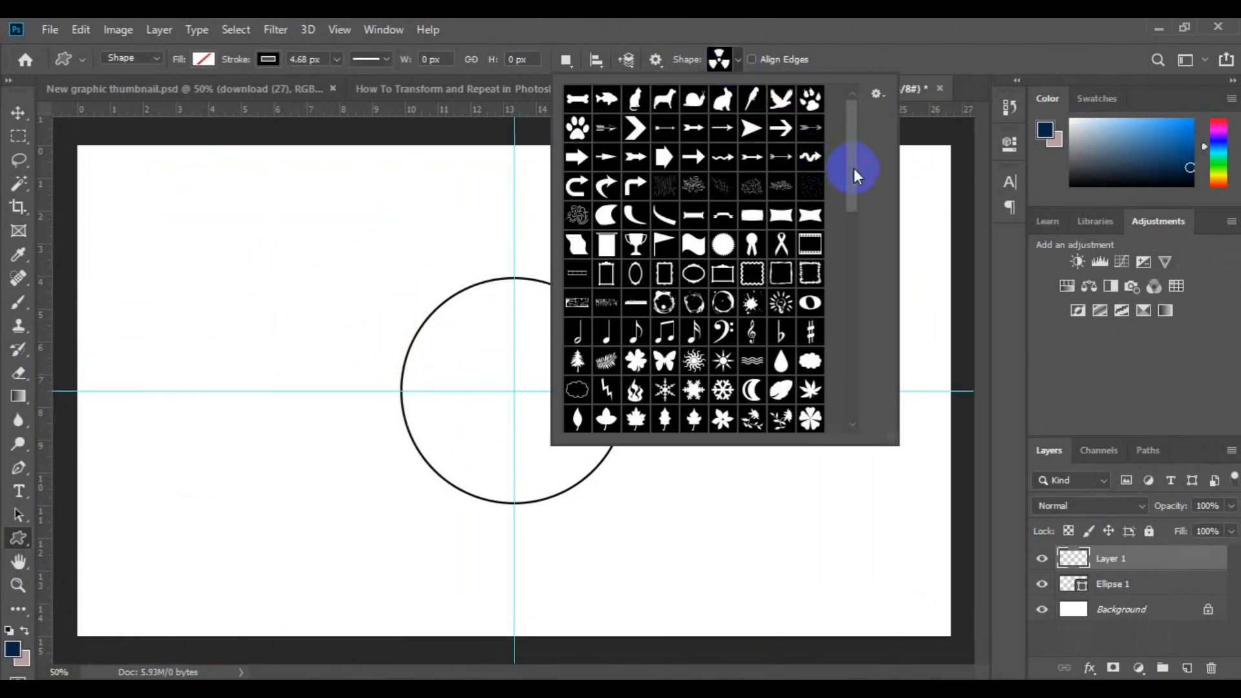
pyautogui.moveTo(855, 168); pyautogui.dragTo(864, 294)
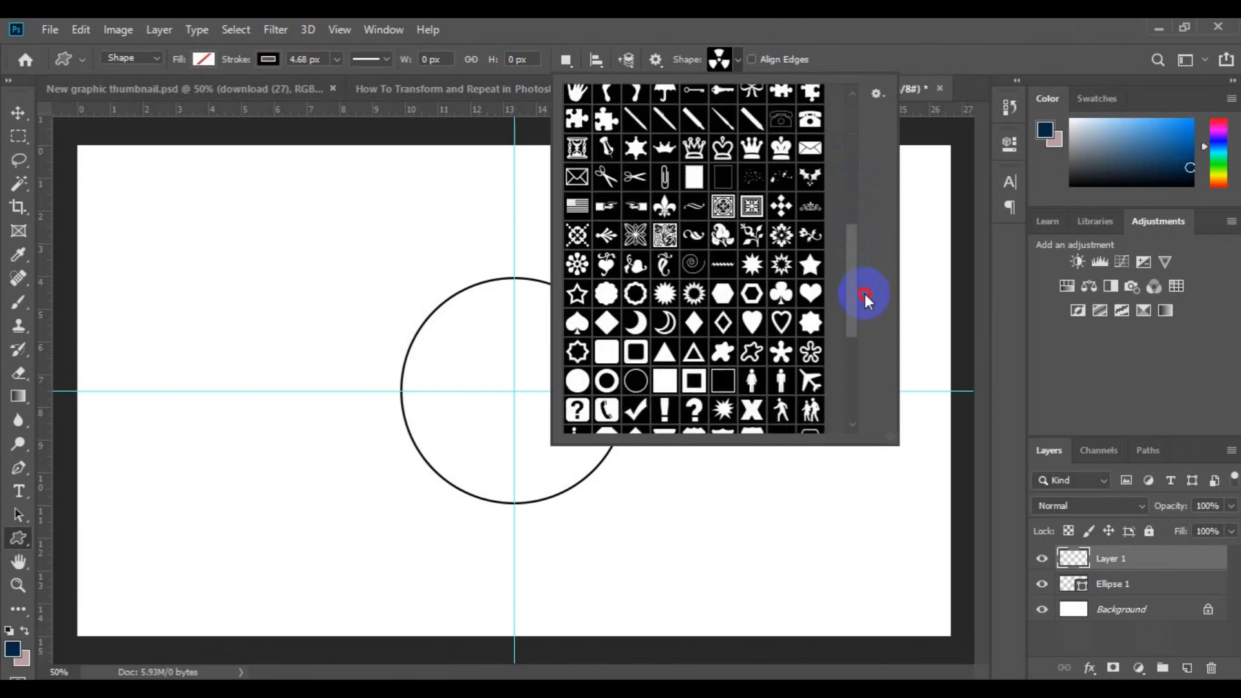
pyautogui.moveTo(863, 294); pyautogui.dragTo(868, 327)
pyautogui.click(783, 366)
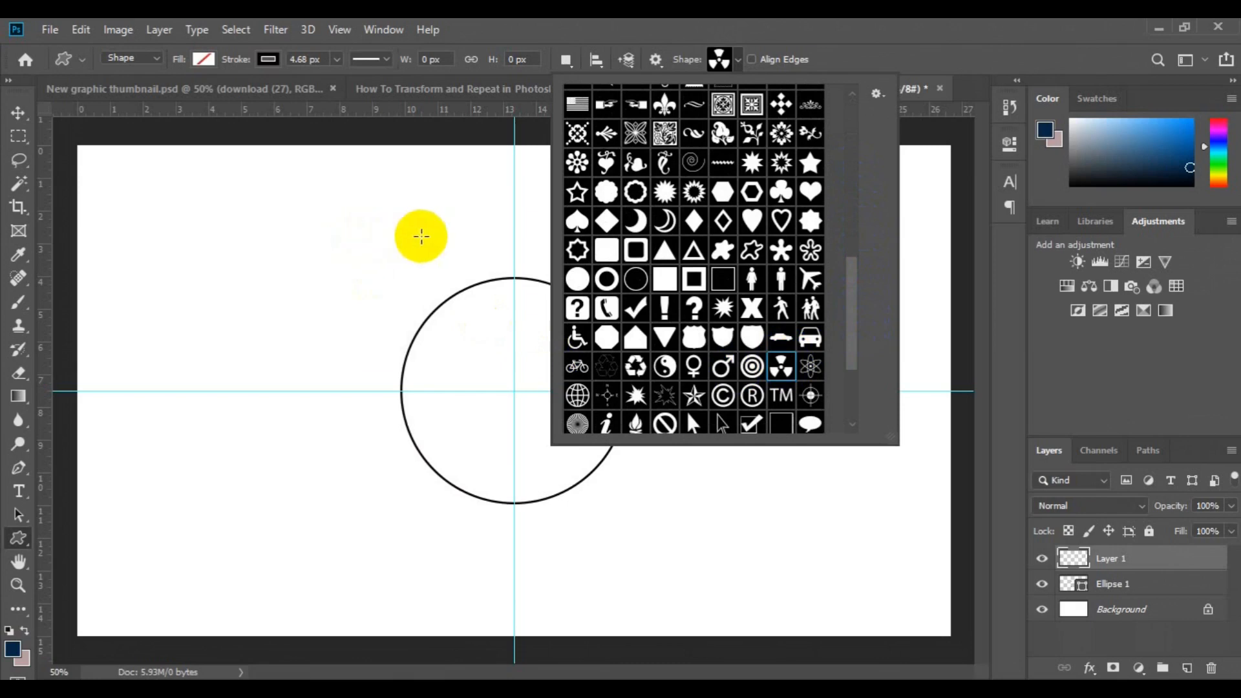
pyautogui.click(401, 227)
pyautogui.moveTo(402, 226); pyautogui.dragTo(445, 265)
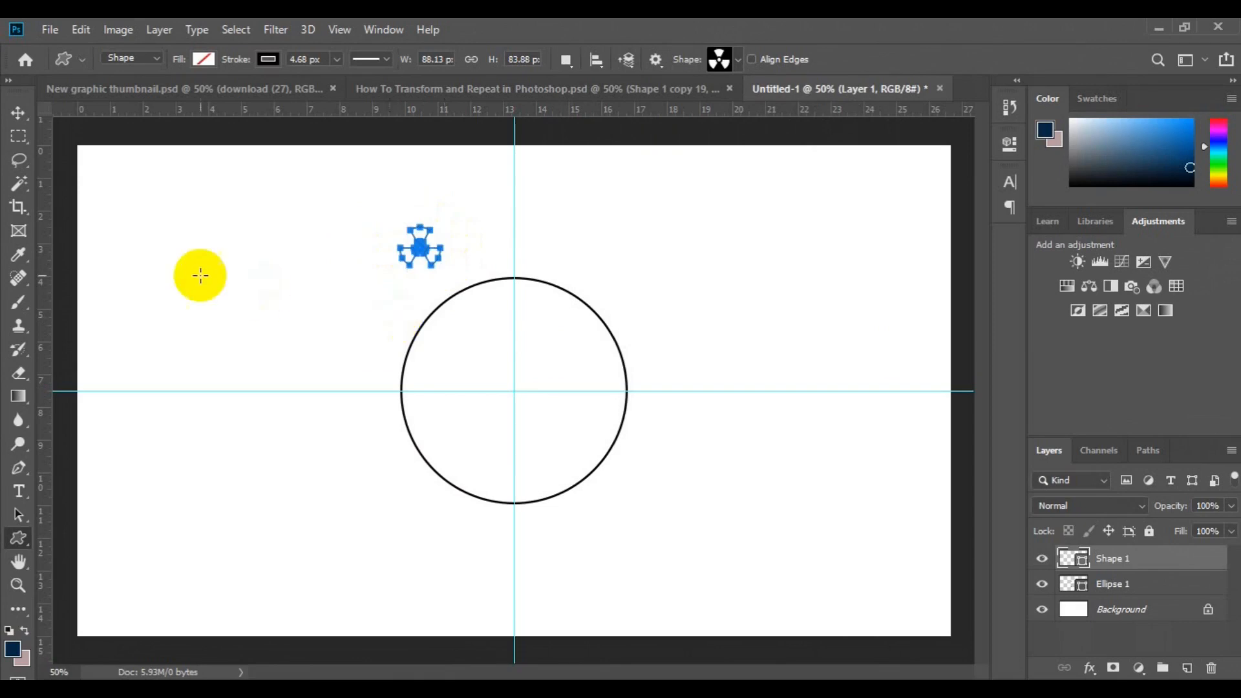
# Move the radiation symbol above the circle so that it is centered on the vertical guide.
pyautogui.click(16, 115)
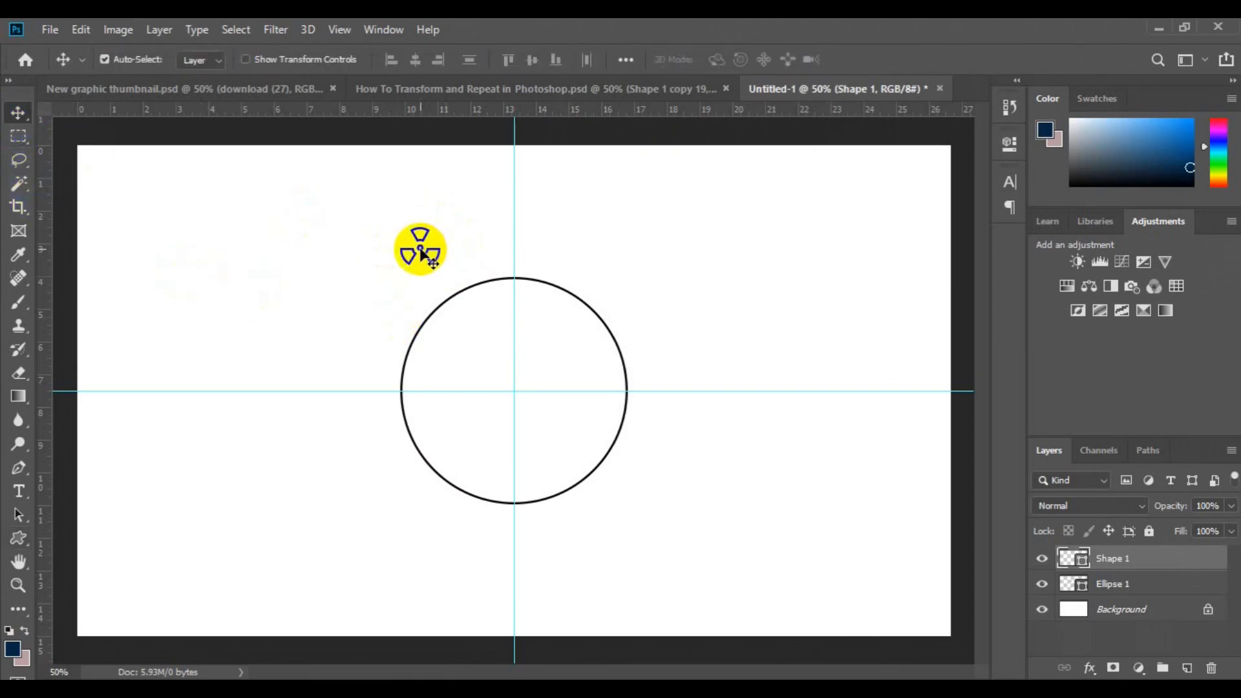
pyautogui.moveTo(428, 239); pyautogui.dragTo(515, 233)
pyautogui.click(422, 241)
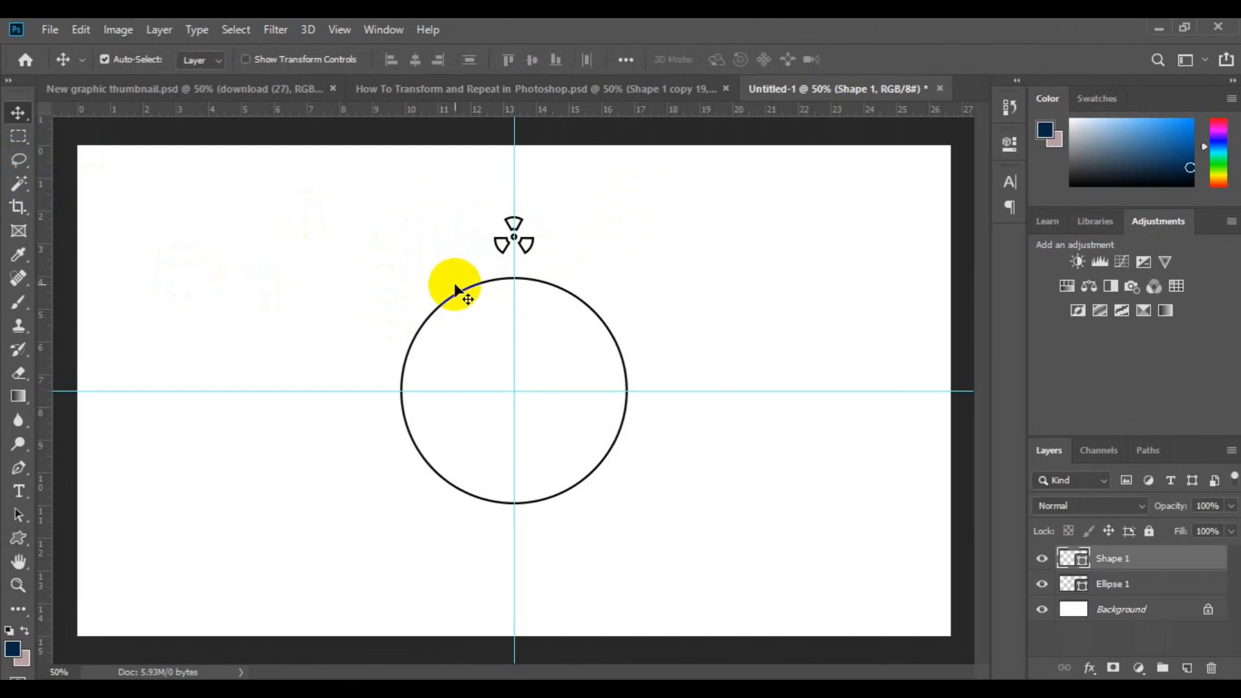
pyautogui.press('ctrl')
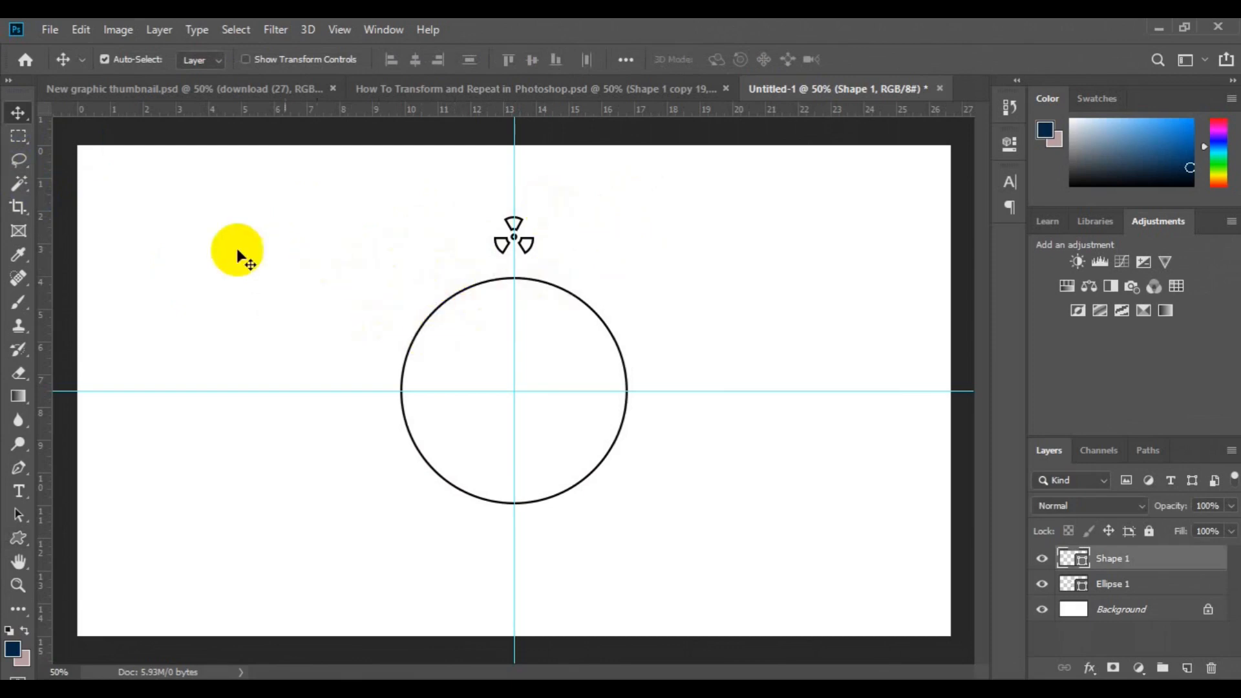
# Free Transform the radiation symbol and move its reference point to the guide intersection at the circle's center.
pyautogui.click(80, 31)
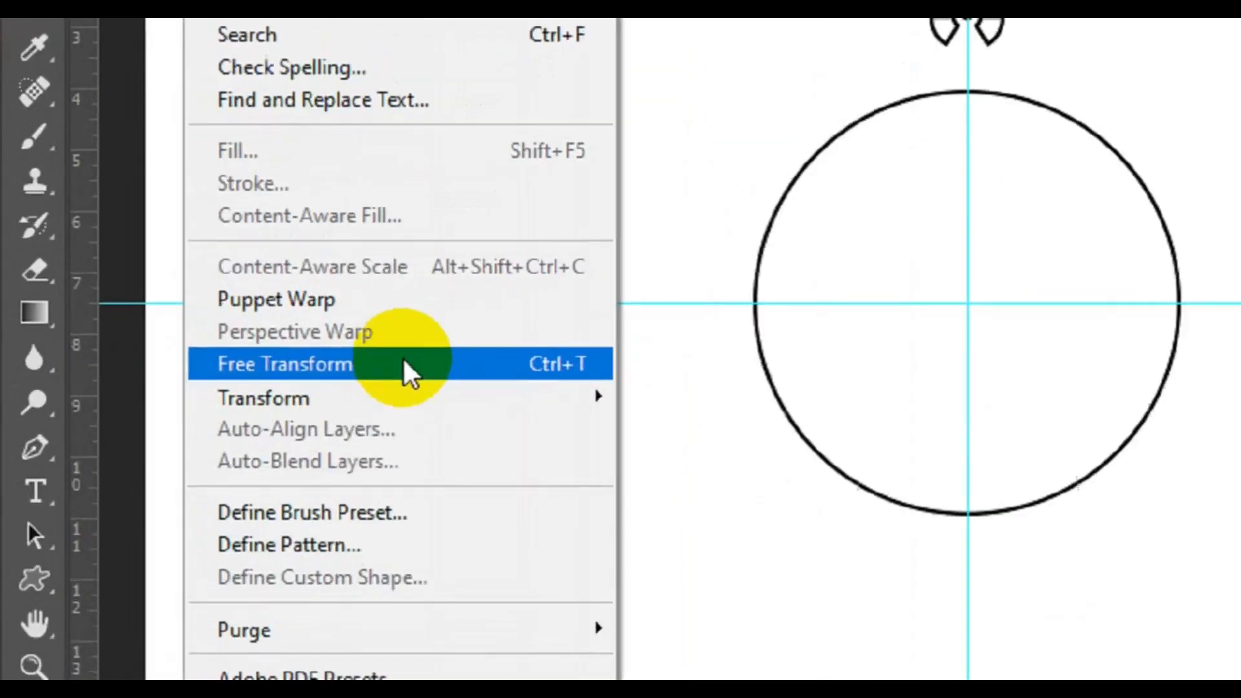
pyautogui.click(429, 355)
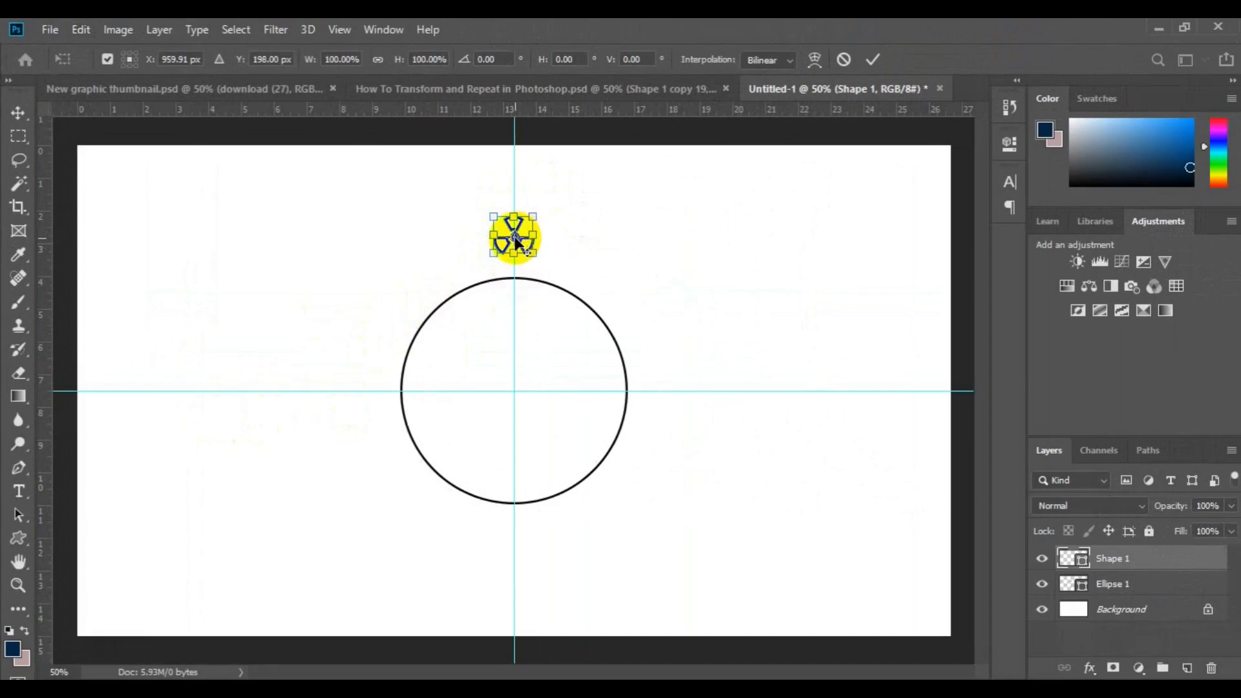
pyautogui.moveTo(513, 243); pyautogui.dragTo(516, 381)
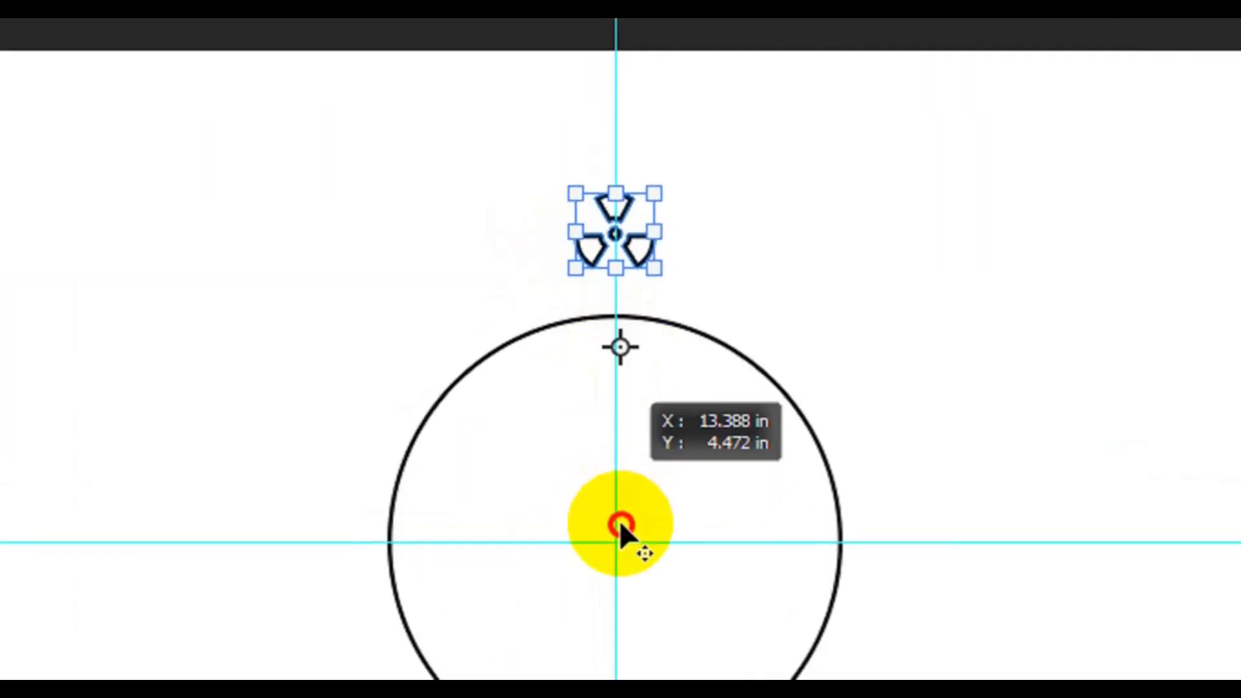
pyautogui.moveTo(619, 522); pyautogui.dragTo(618, 514)
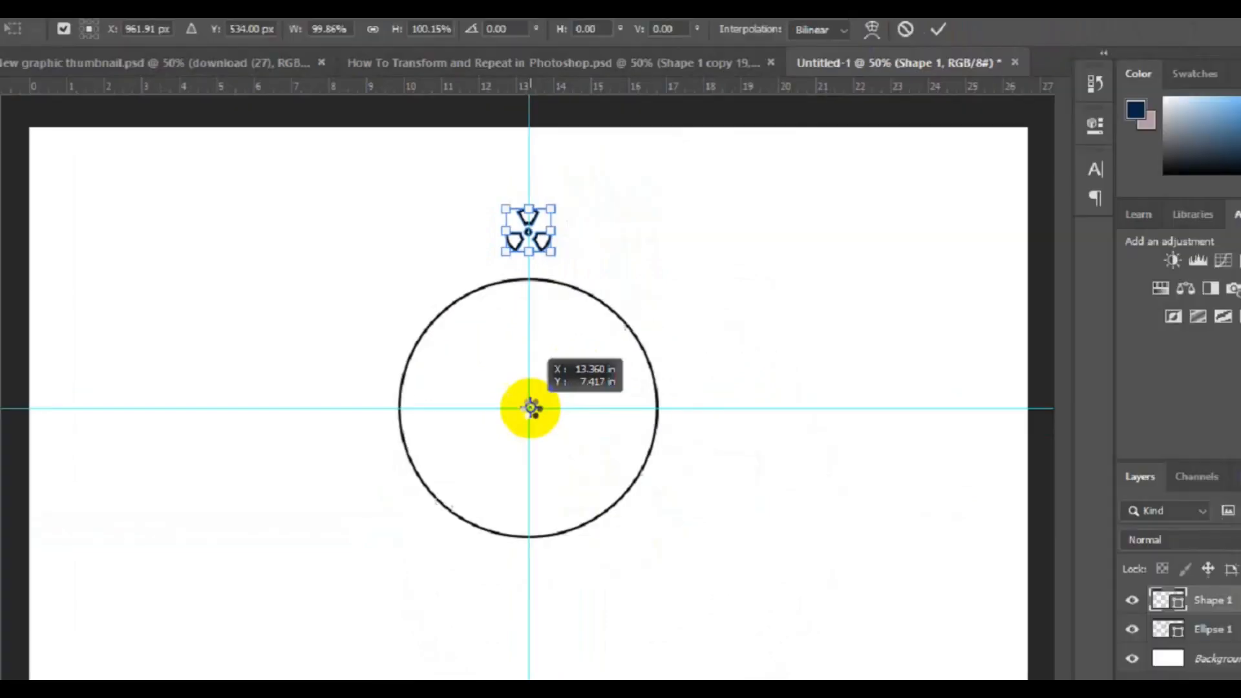
pyautogui.moveTo(530, 408); pyautogui.dragTo(531, 409)
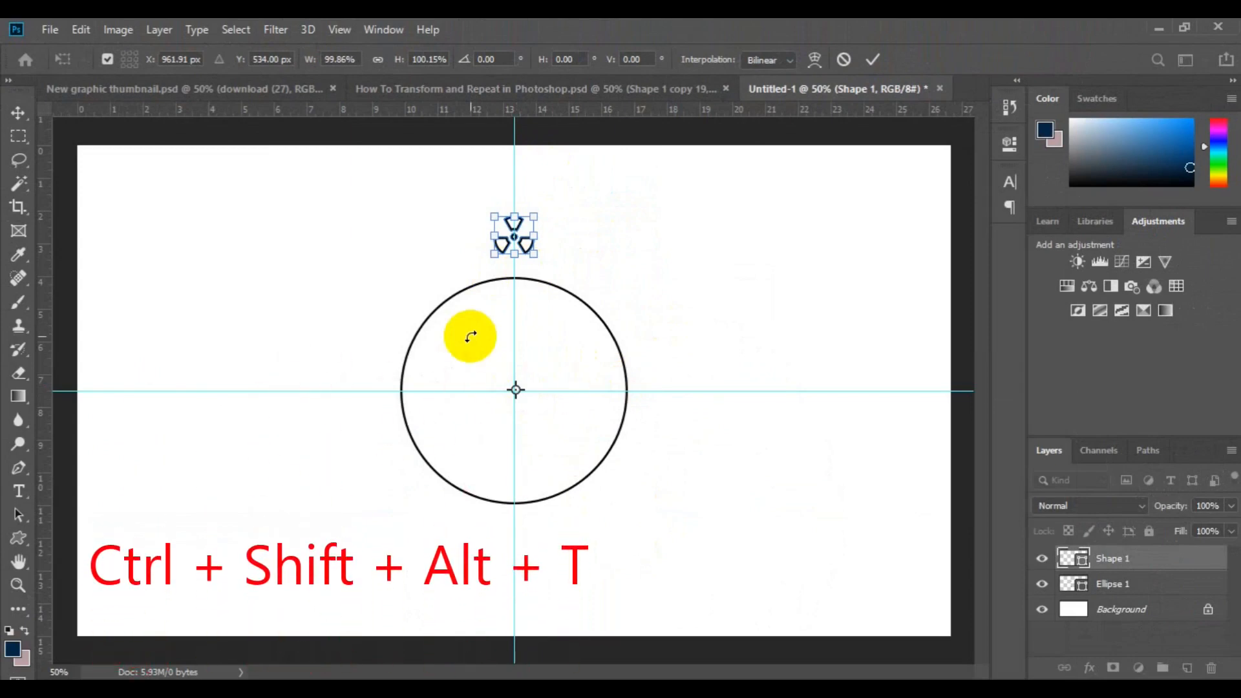
# Rotate the symbol 18° about the circle's center and commit the transform.
pyautogui.hotkey('ctrl', 'alt', 'shift', 't')
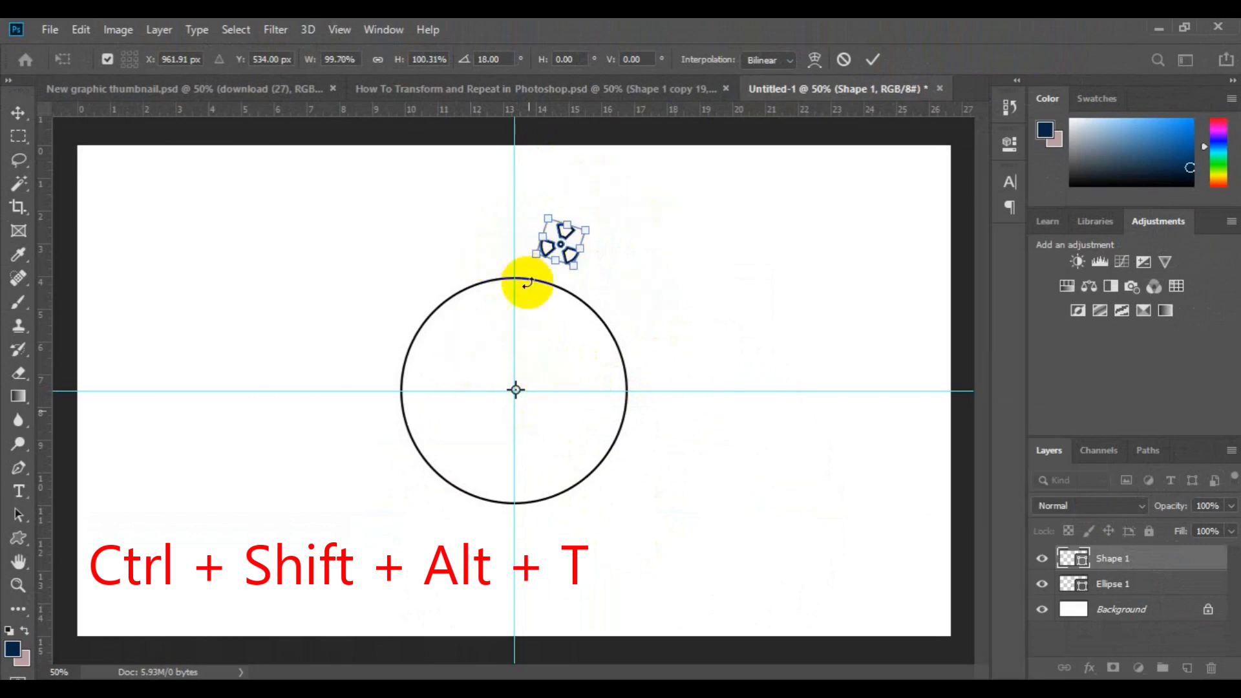
pyautogui.click(507, 59)
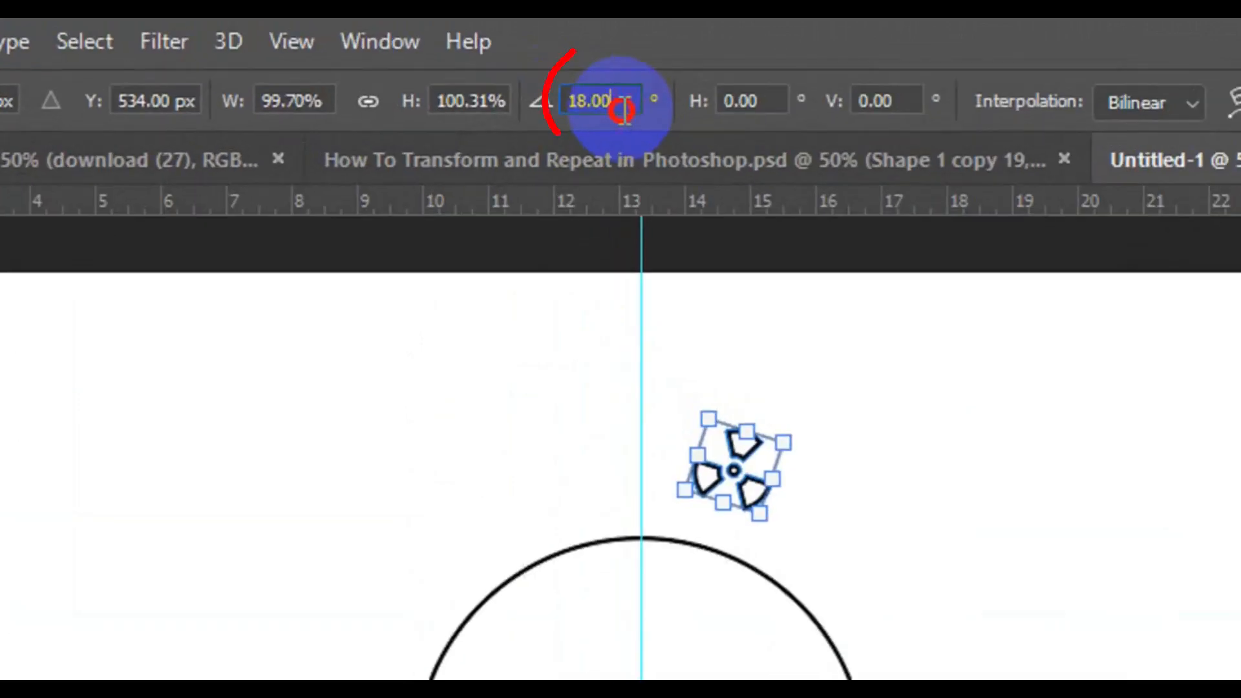
pyautogui.moveTo(506, 60); pyautogui.dragTo(472, 61)
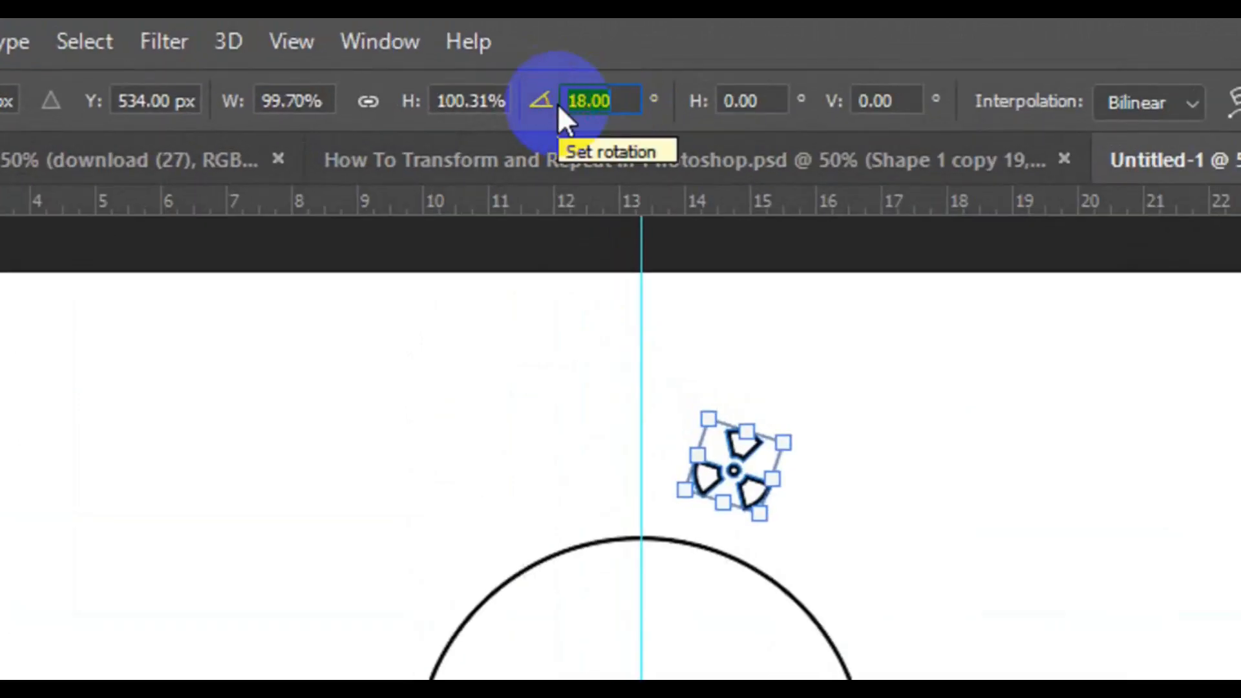
pyautogui.write('18')
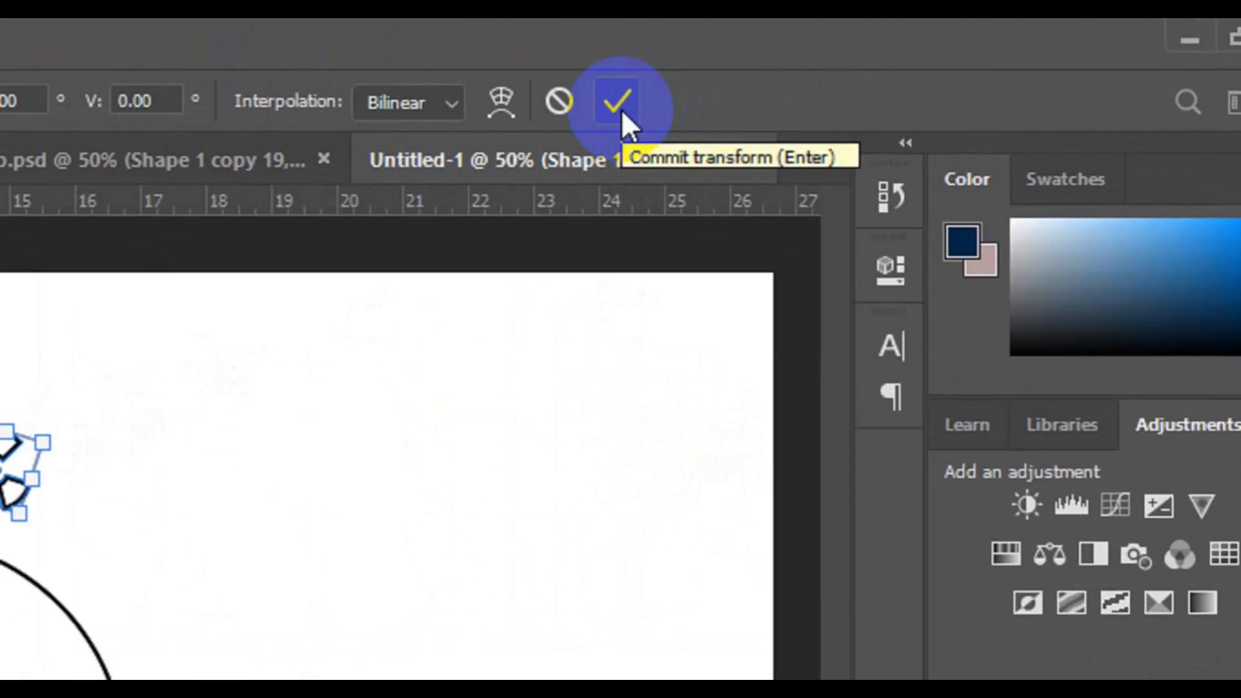
pyautogui.click(620, 104)
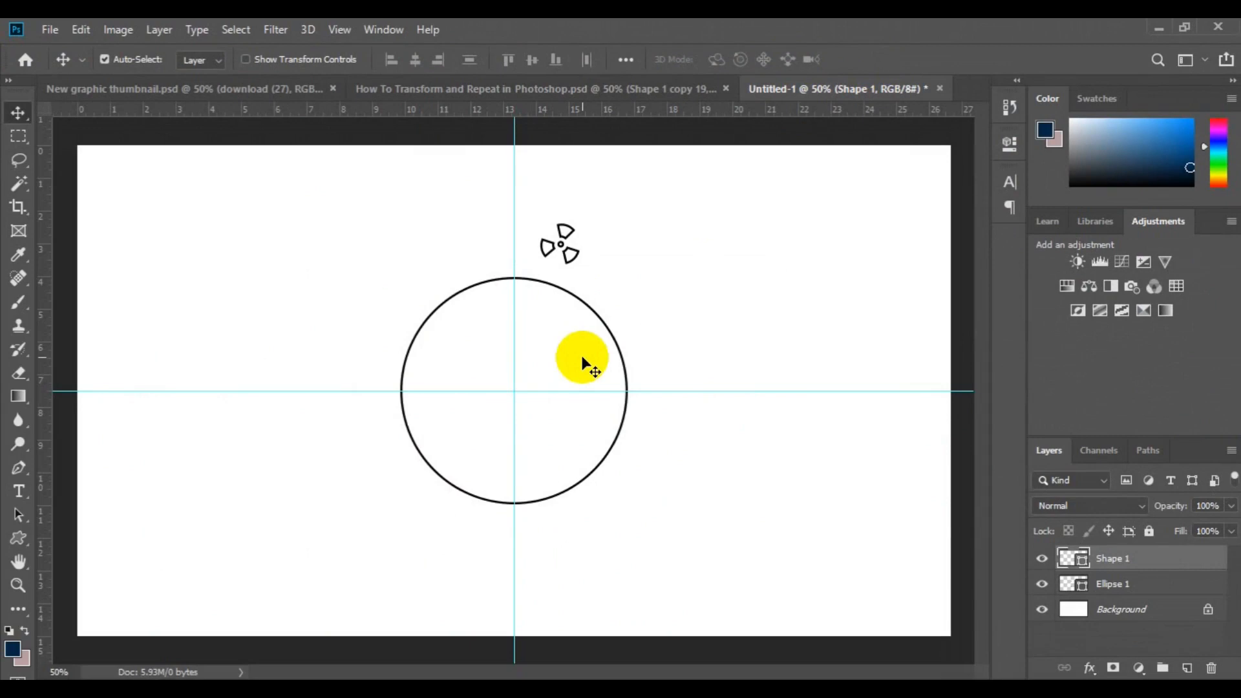
# Repeat the 18° rotation on duplicates of the symbol, making 19 copies that complete a ring around the circle.
pyautogui.press('ctrl')
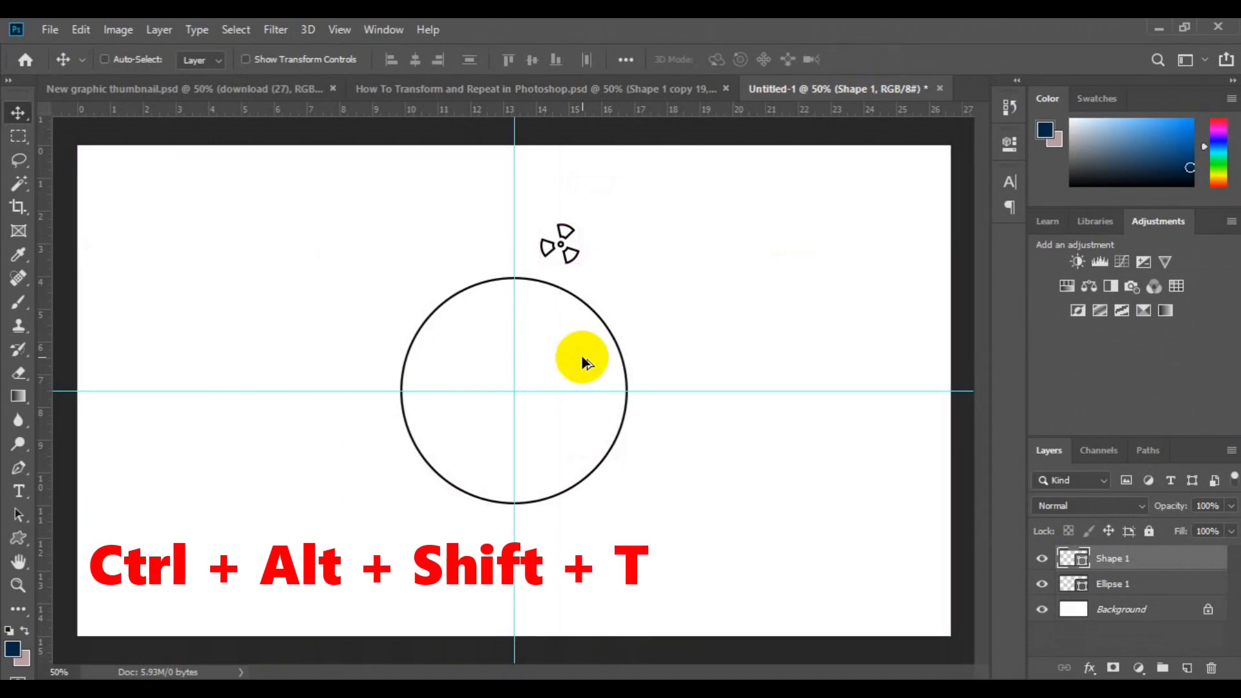
pyautogui.hotkey('ctrl', 'alt', 'shift', 't')
pyautogui.hotkey('ctrl', 'alt', 'shift', 't')
pyautogui.hotkey('ctrl', 'alt', 'shift', 't')
pyautogui.hotkey('ctrl', 'alt', 'shift', 't')
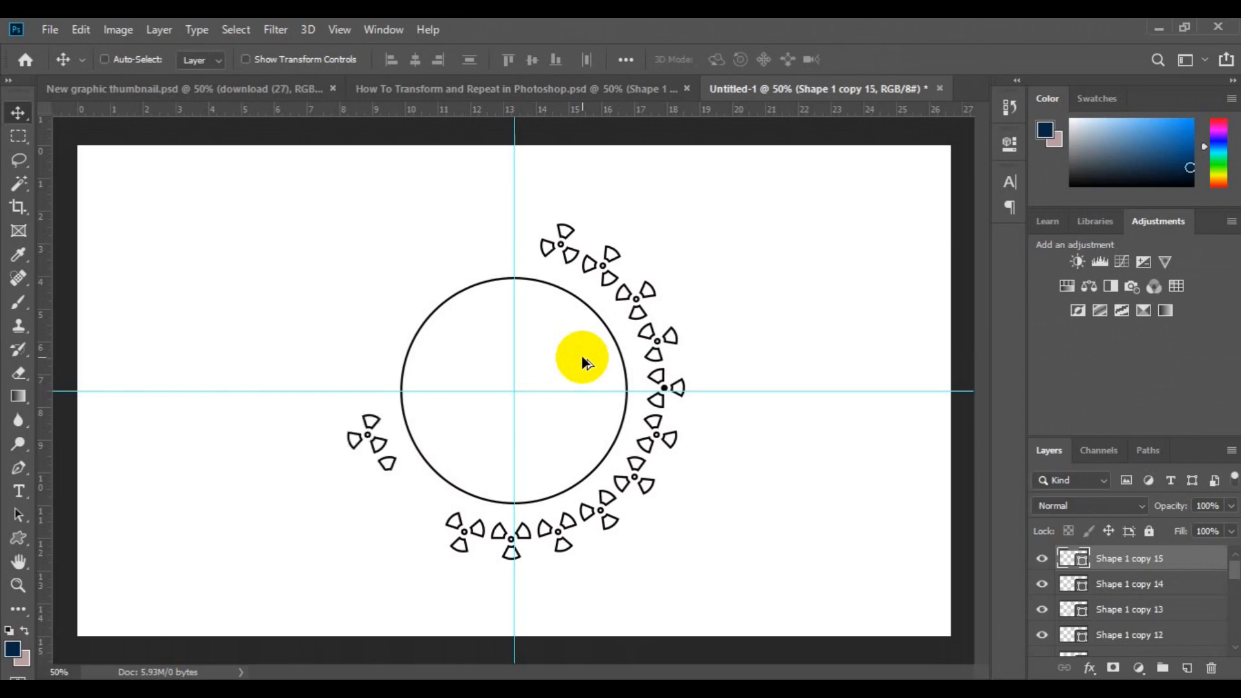
pyautogui.hotkey('ctrl', 'alt', 'shift', 't')
pyautogui.hotkey('ctrl', 'alt', 'shift', 't')
pyautogui.hotkey('ctrl', 'alt', 'shift', 't')
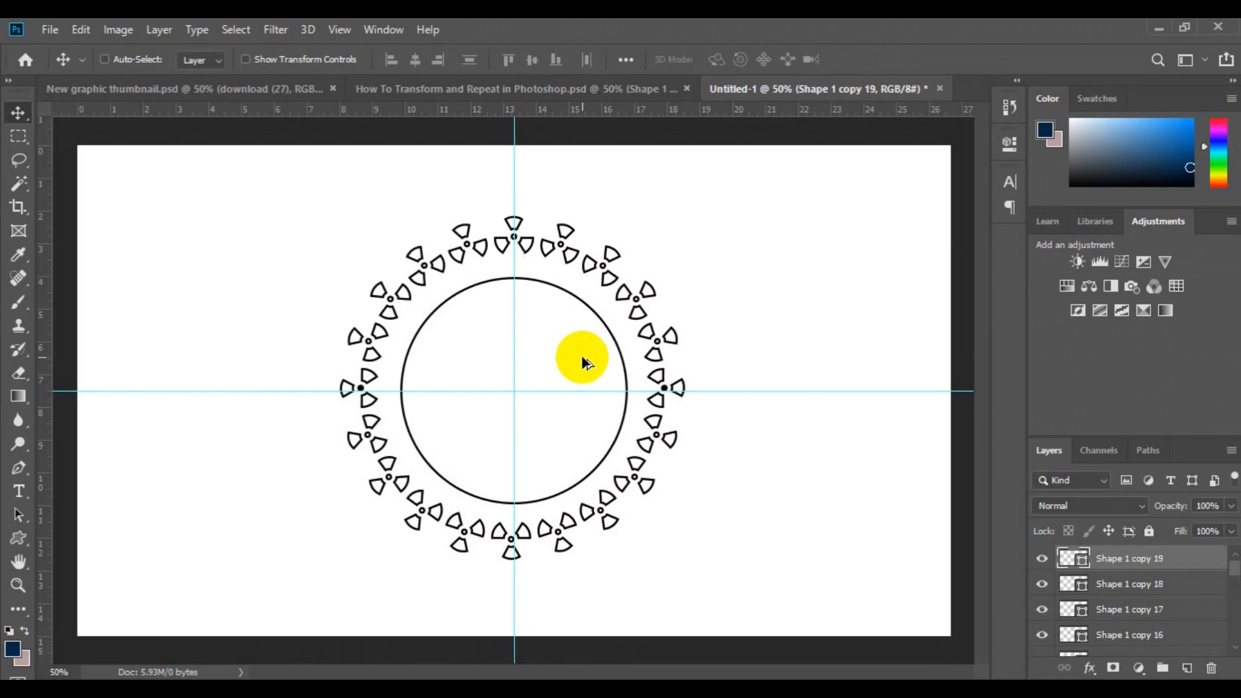